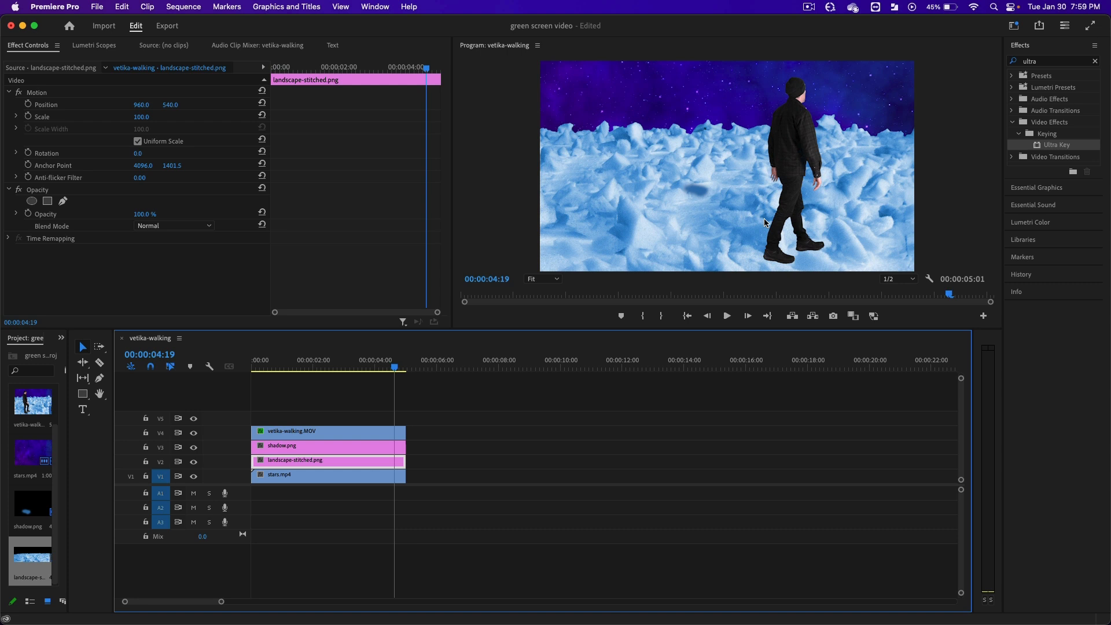
At the start of the sequence, enlarge the shadow.png clip to a scale of about 282.
left_click_drag(373, 361, 252, 360)
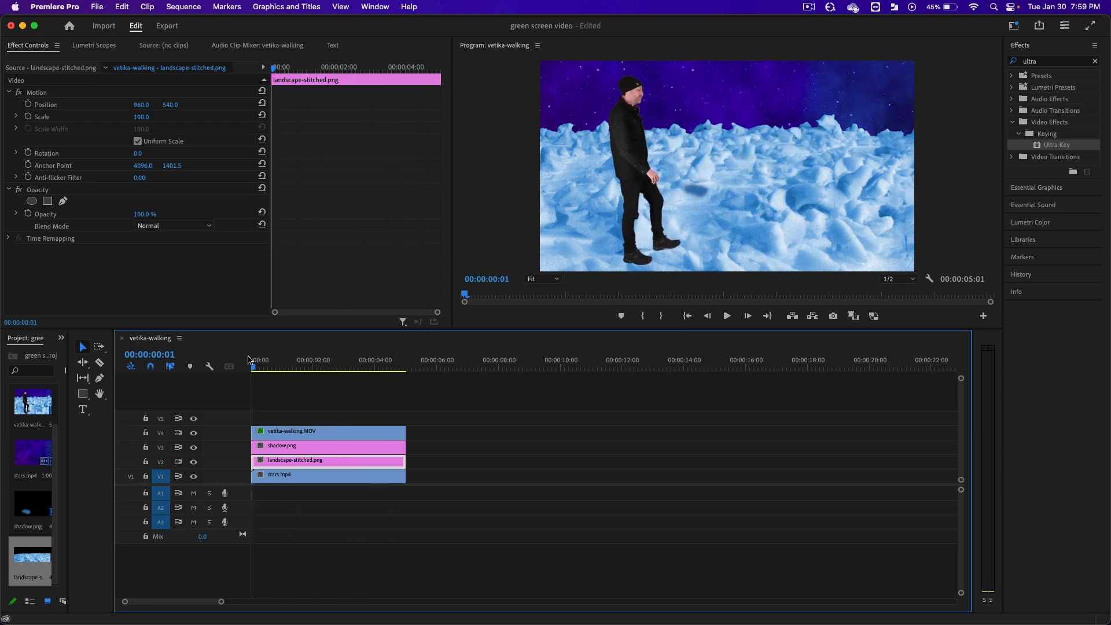
left_click(306, 449)
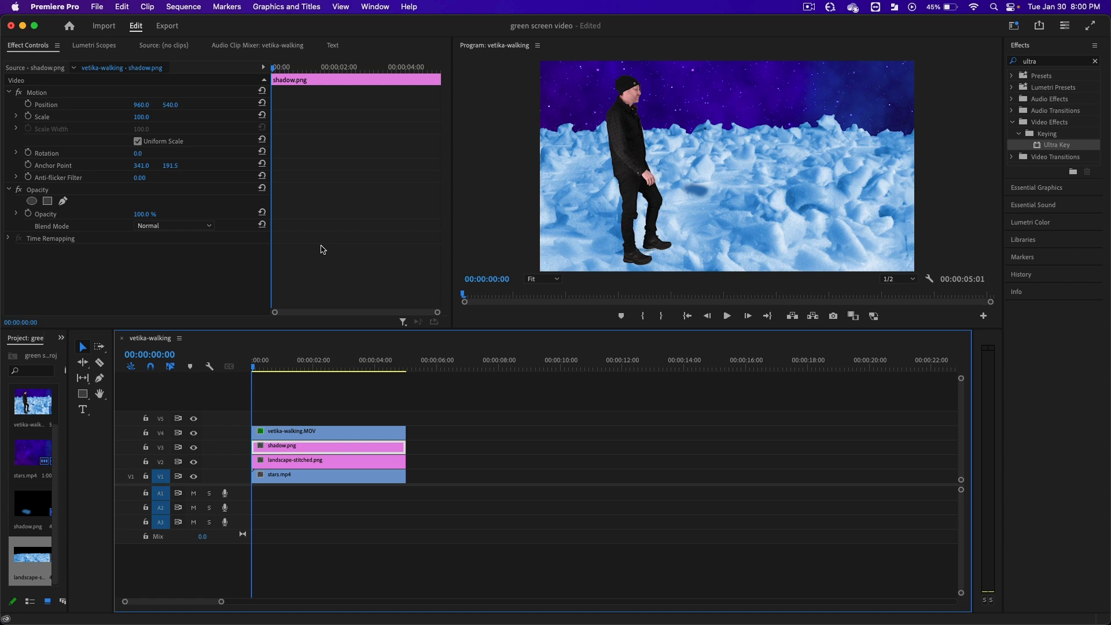
left_click(93, 93)
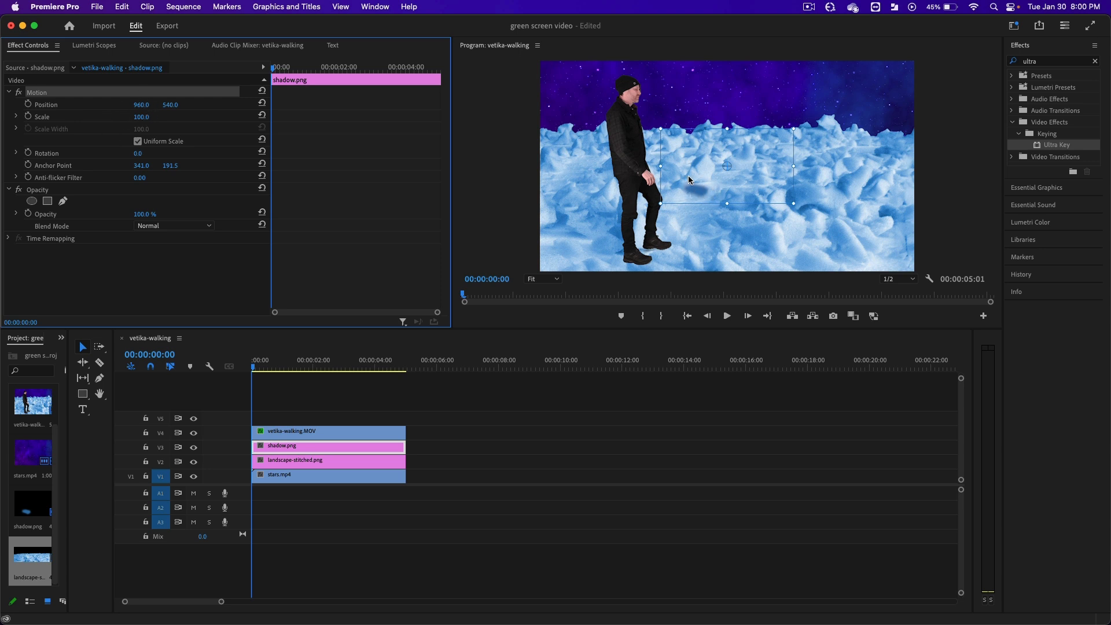
left_click_drag(793, 167, 915, 159)
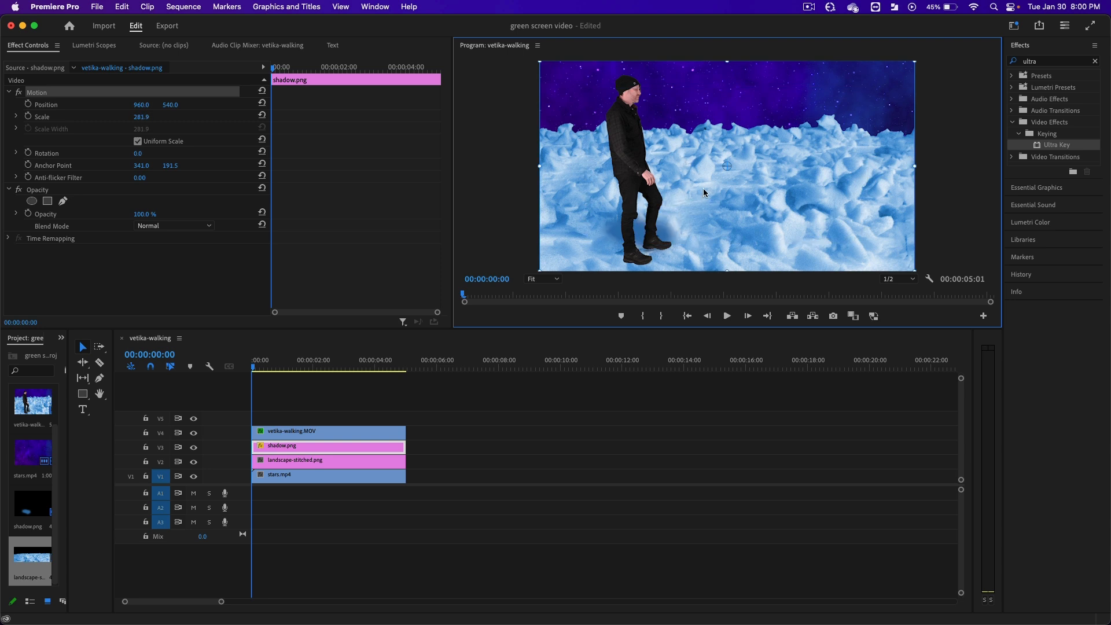
Place the shadow under the walker's feet at about 856, 590 and start Position and Scale keyframing at the first frame.
left_click_drag(702, 188, 680, 196)
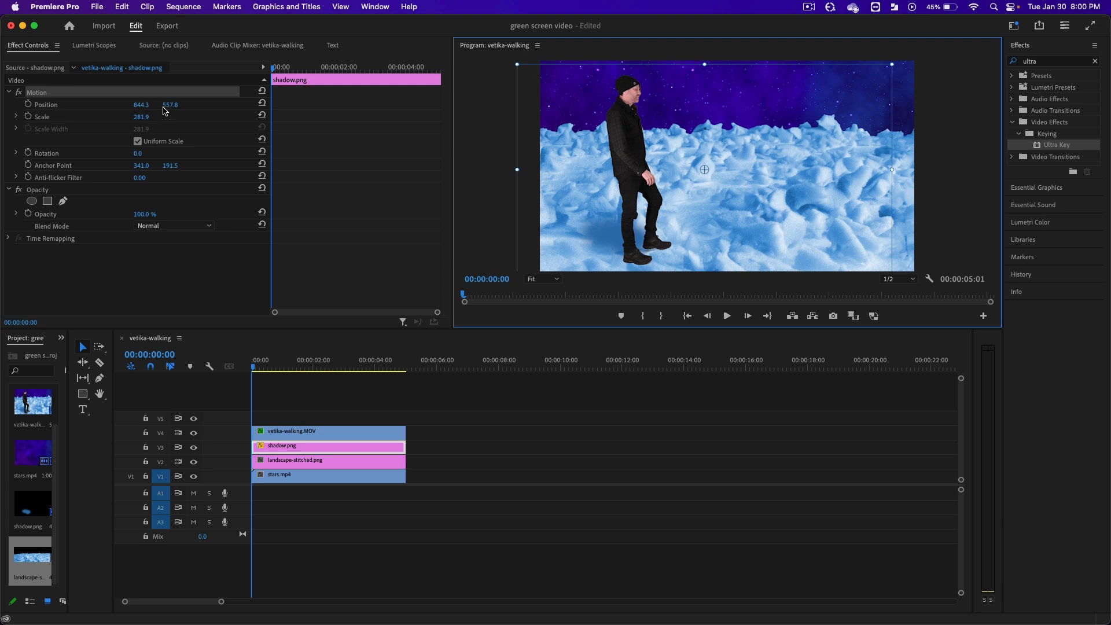
mouse_move(663, 217)
left_mouse_down()
mouse_move(677, 191)
mouse_move(659, 225)
left_mouse_up()
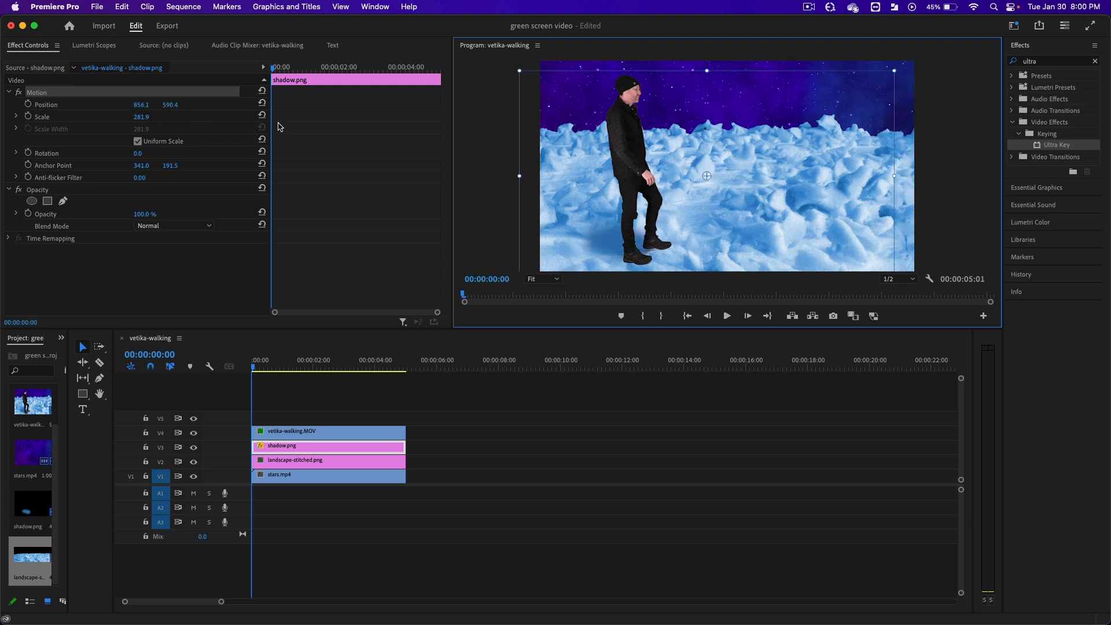
left_click(29, 104)
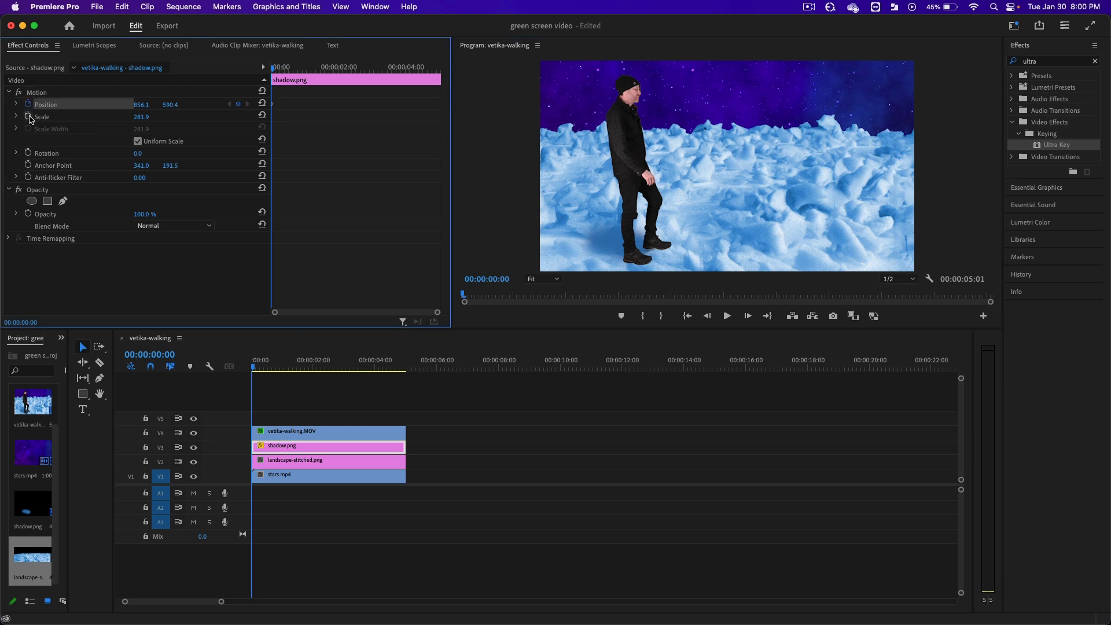
left_click(28, 116)
left_click_drag(138, 107, 79, 117)
left_click(142, 118)
left_click(181, 119)
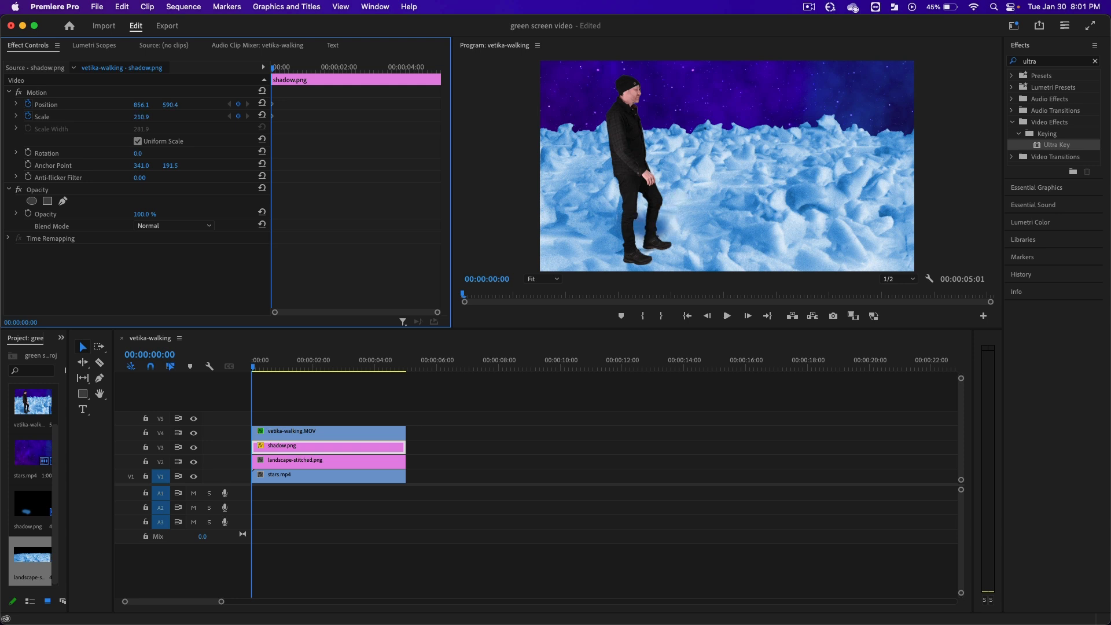
key("super+z")
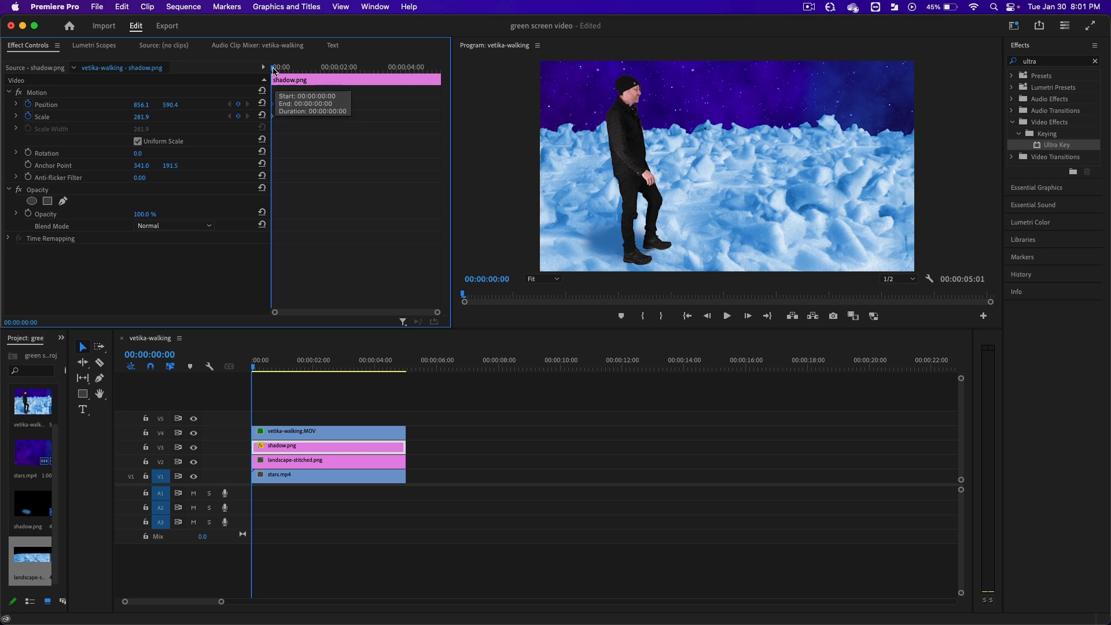
Keyframe the shadow's horizontal position to about 1144 at 00:00:01:18 and about 1296 shortly before the three-second mark.
left_click_drag(275, 70, 325, 74)
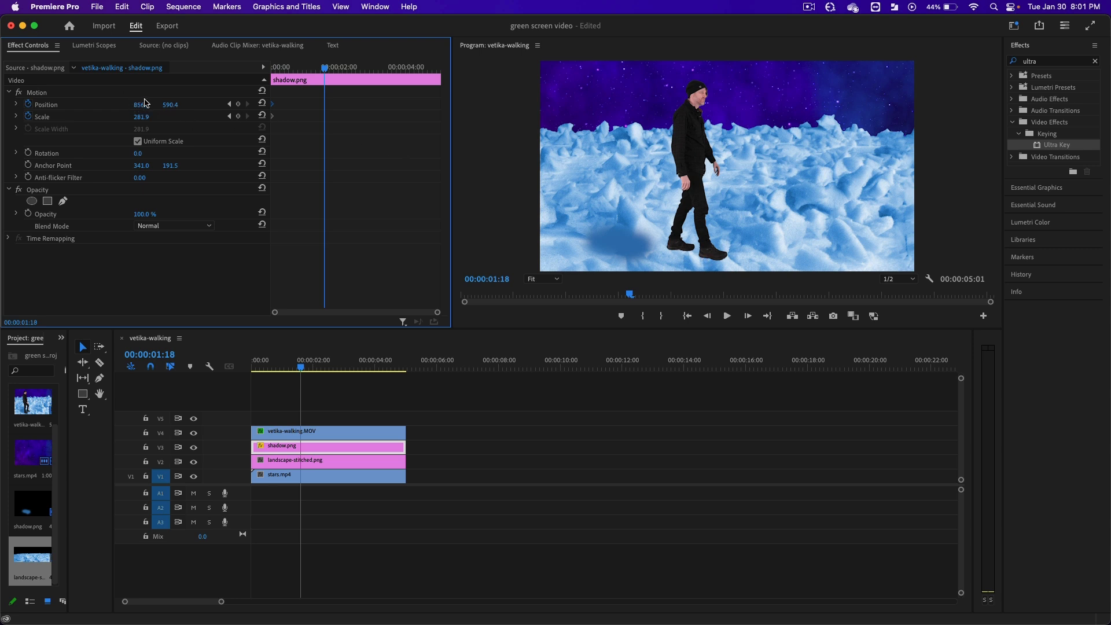
left_click_drag(141, 104, 308, 105)
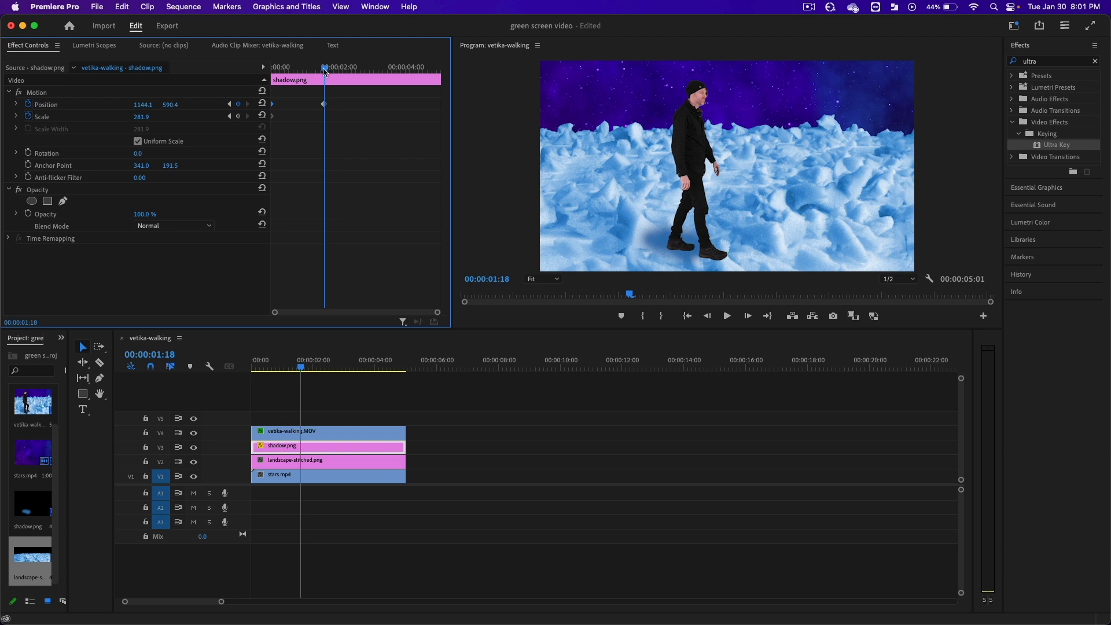
left_click_drag(324, 71, 365, 72)
left_click_drag(142, 106, 230, 106)
Add position keyframes moving the shadow under the walker's feet at 00:00:03:20 and to X of about 1651 at 00:00:04:28.
left_click_drag(364, 69, 392, 72)
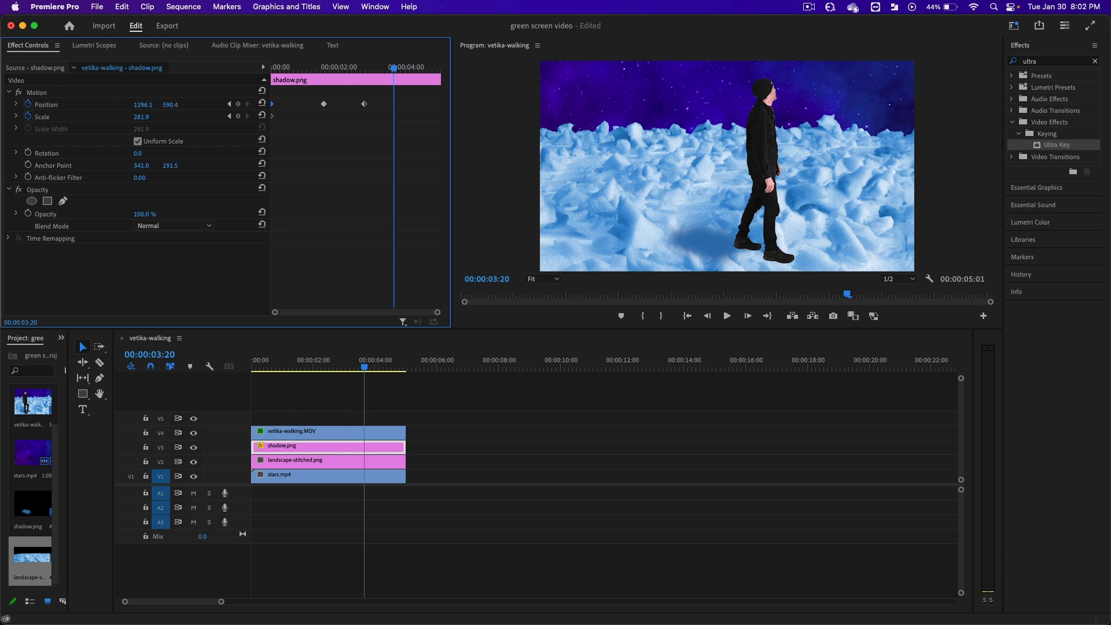
left_click_drag(143, 106, 257, 105)
left_click_drag(394, 68, 437, 70)
left_click_drag(146, 105, 236, 105)
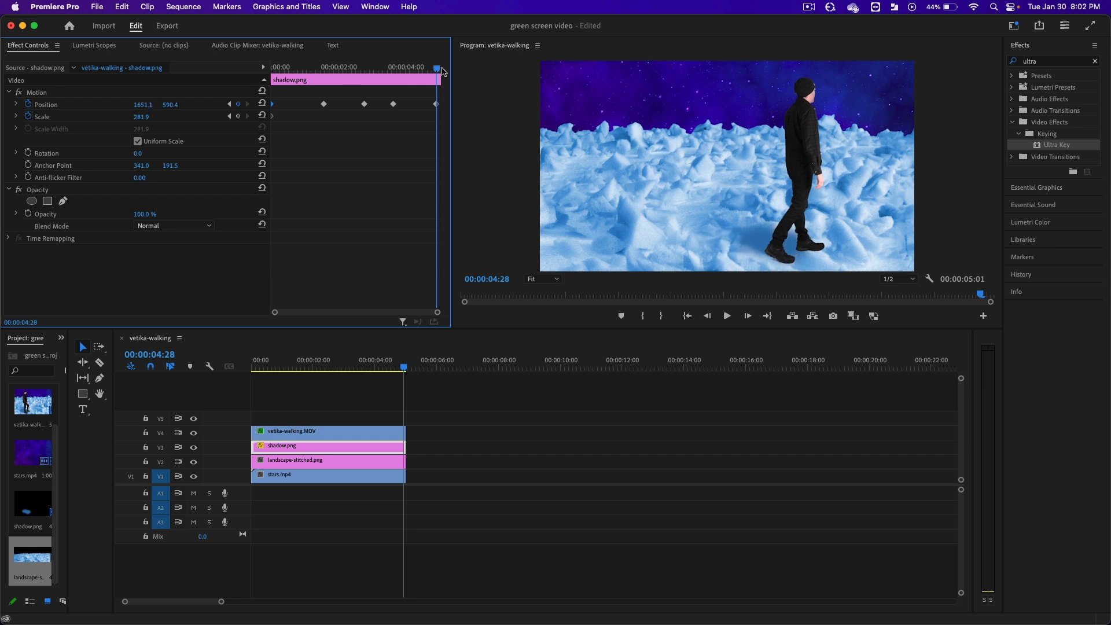
Play the sequence from the start to check that the shadow follows the walker, and return to the first frame.
left_click_drag(439, 70, 261, 75)
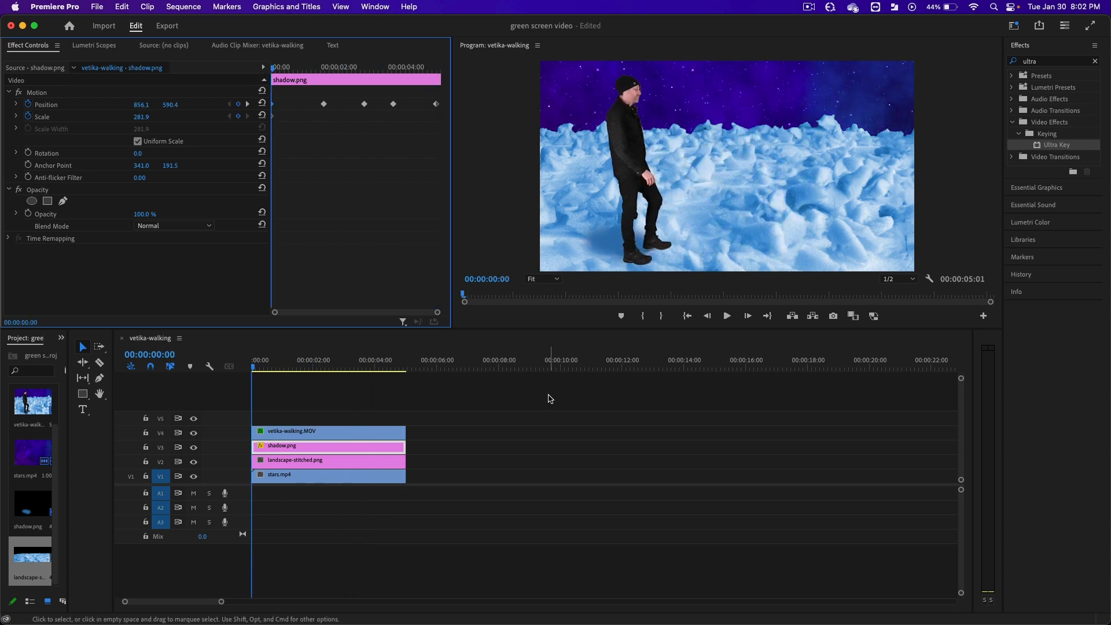
key("space")
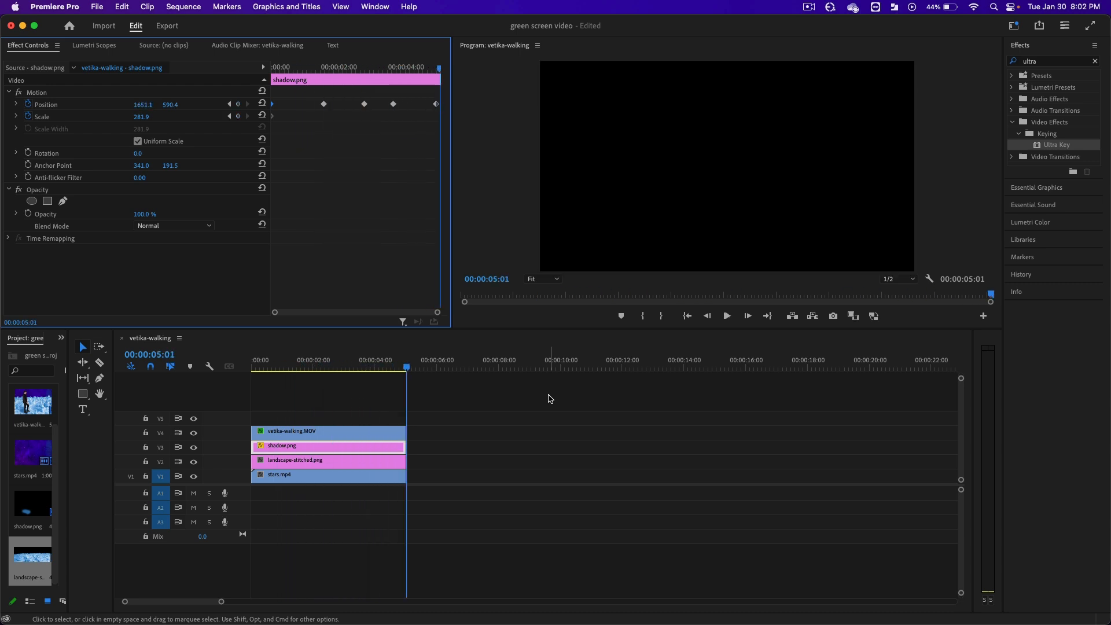
left_click(286, 69)
left_click_drag(285, 69, 273, 69)
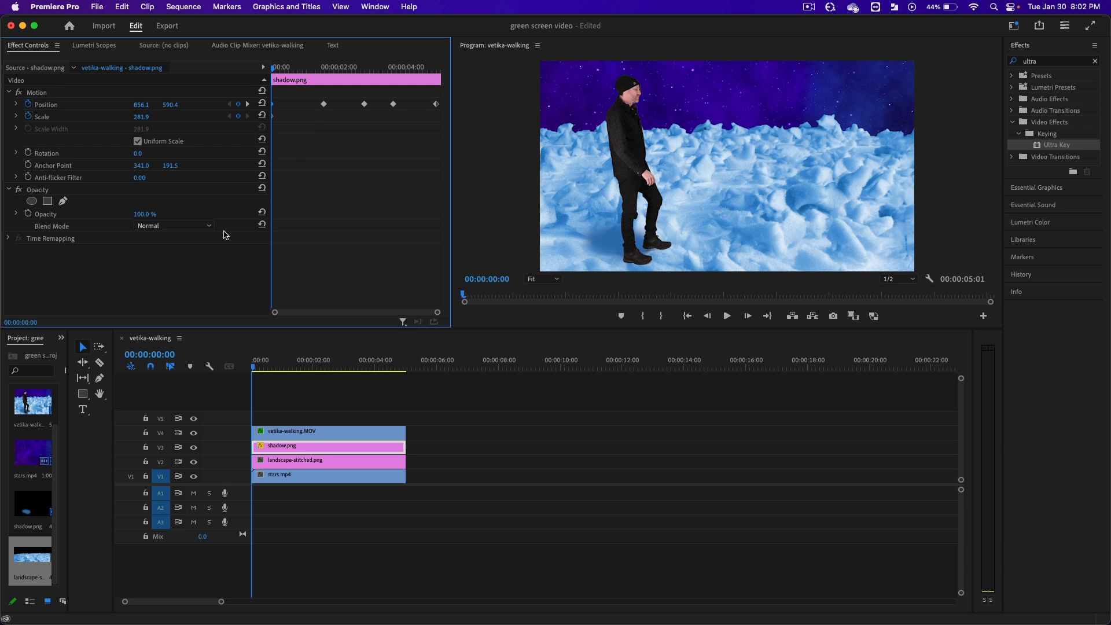
Set the shadow clip's blend mode to Multiply and its opacity to 49%.
left_click(88, 188)
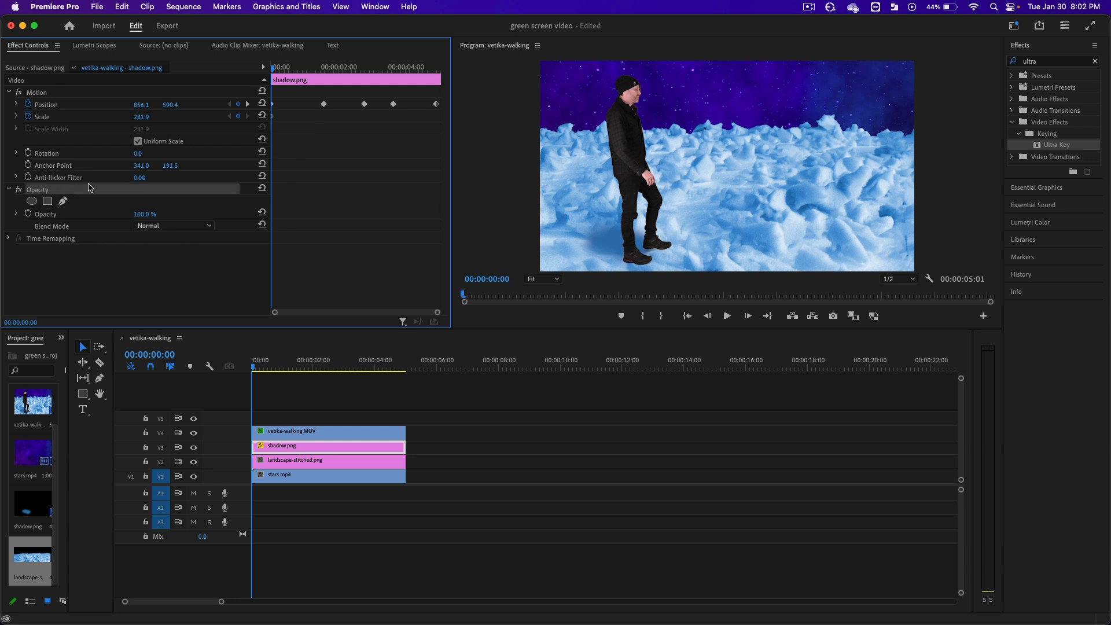
left_click(173, 227)
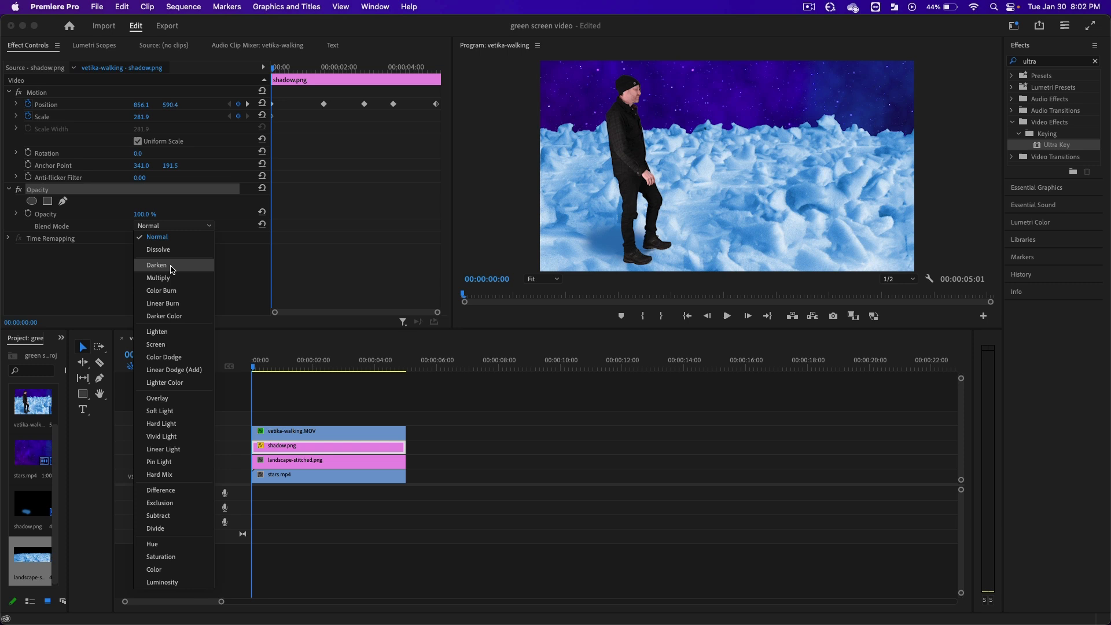
left_click(172, 267)
left_click(187, 227)
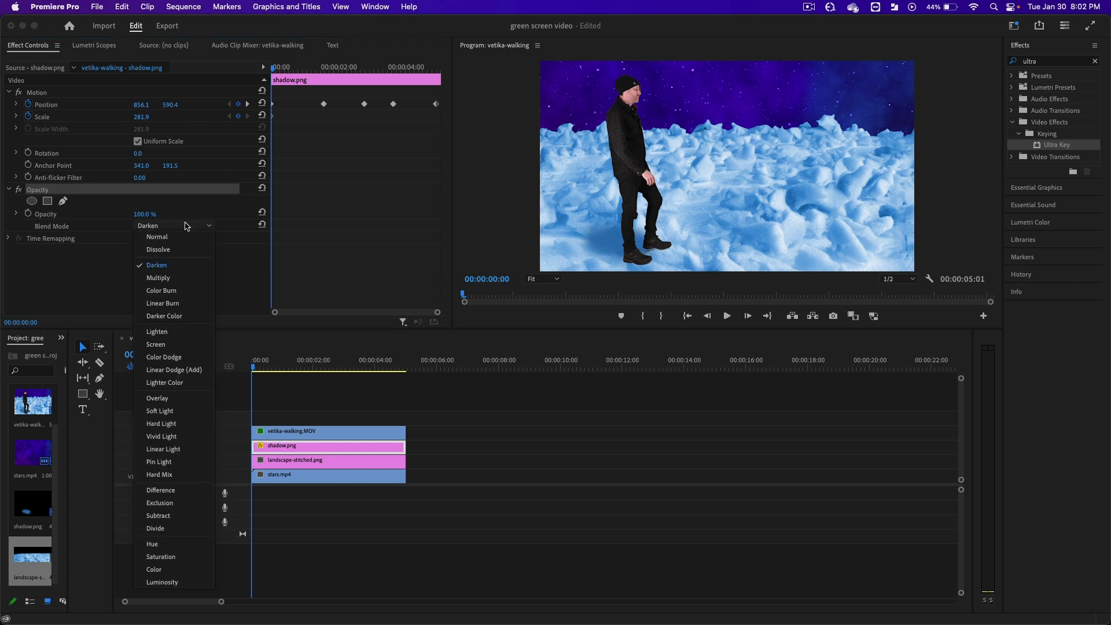
left_click(171, 279)
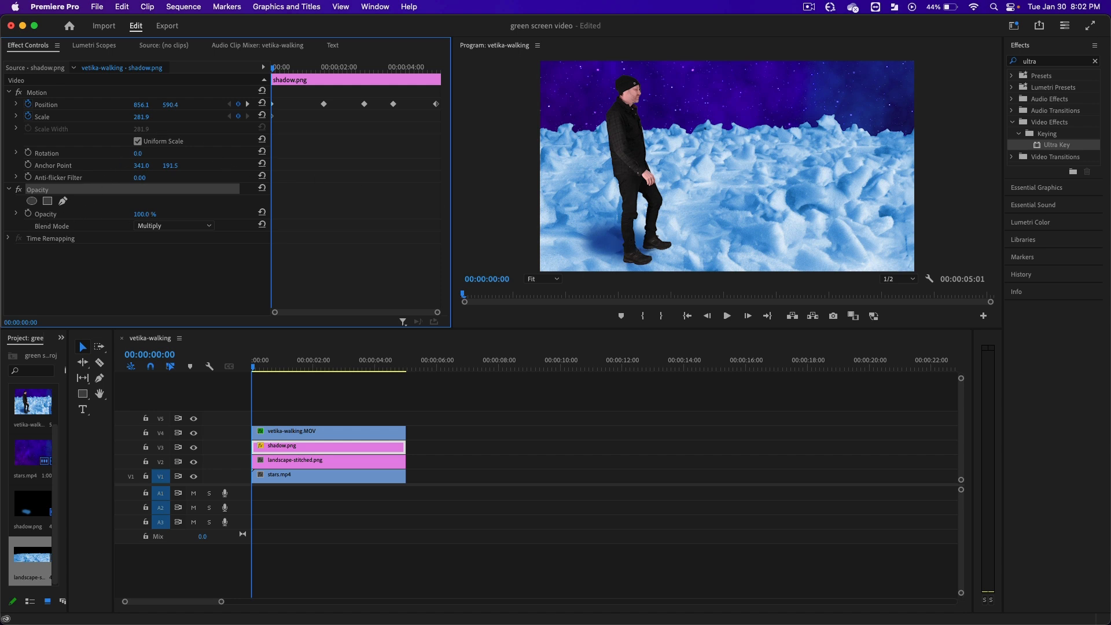
left_click_drag(144, 214, 116, 215)
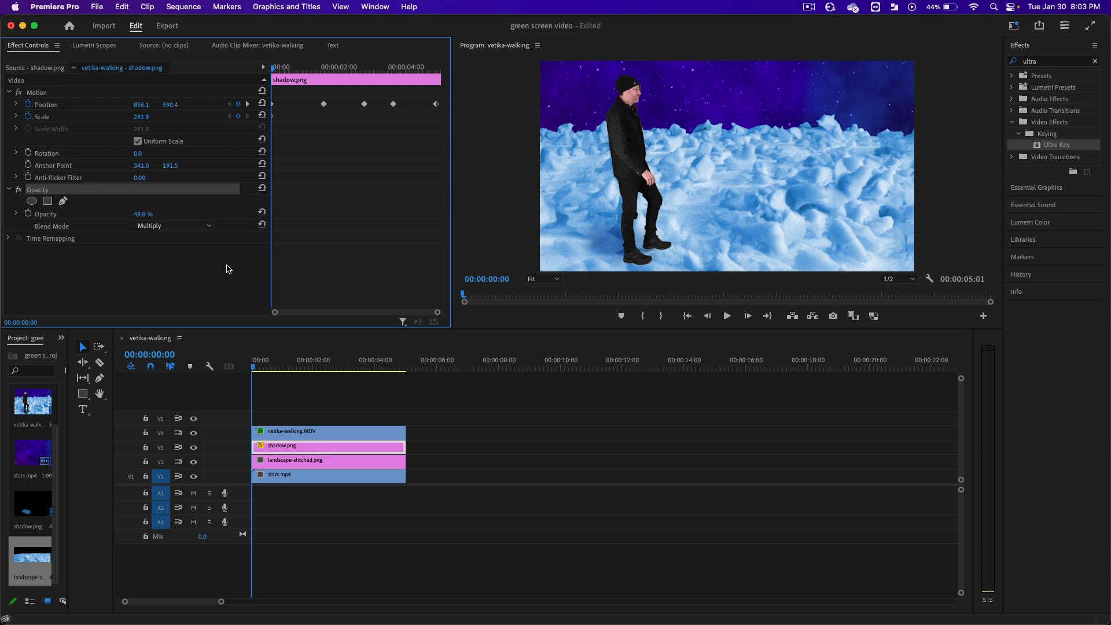
Play back the composite to review the softened shadow, and return to the first frame.
key("space")
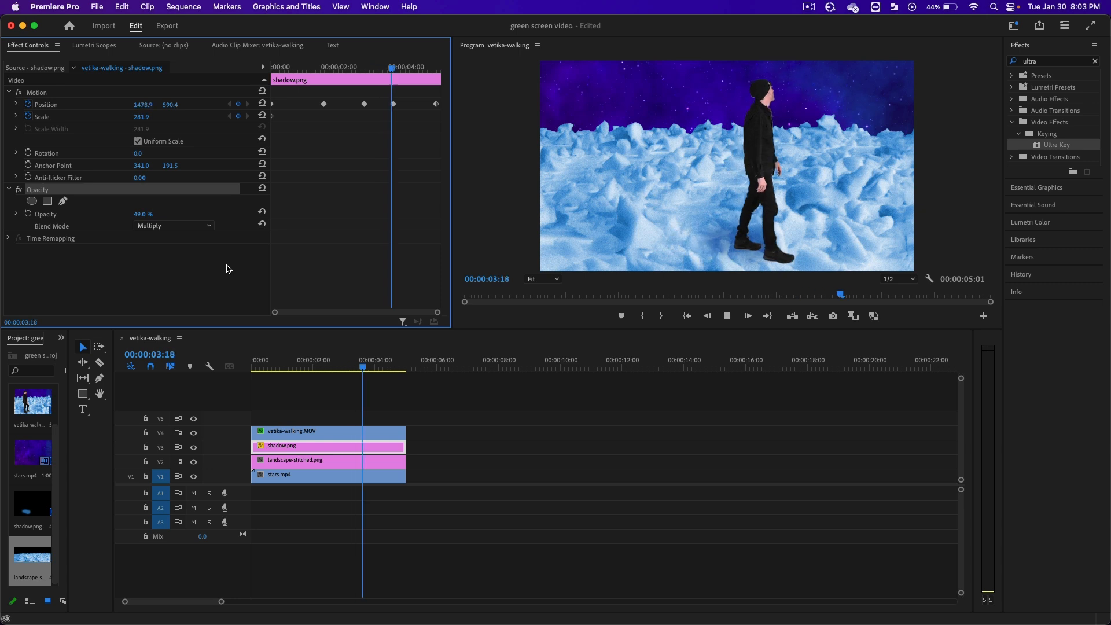
key("space")
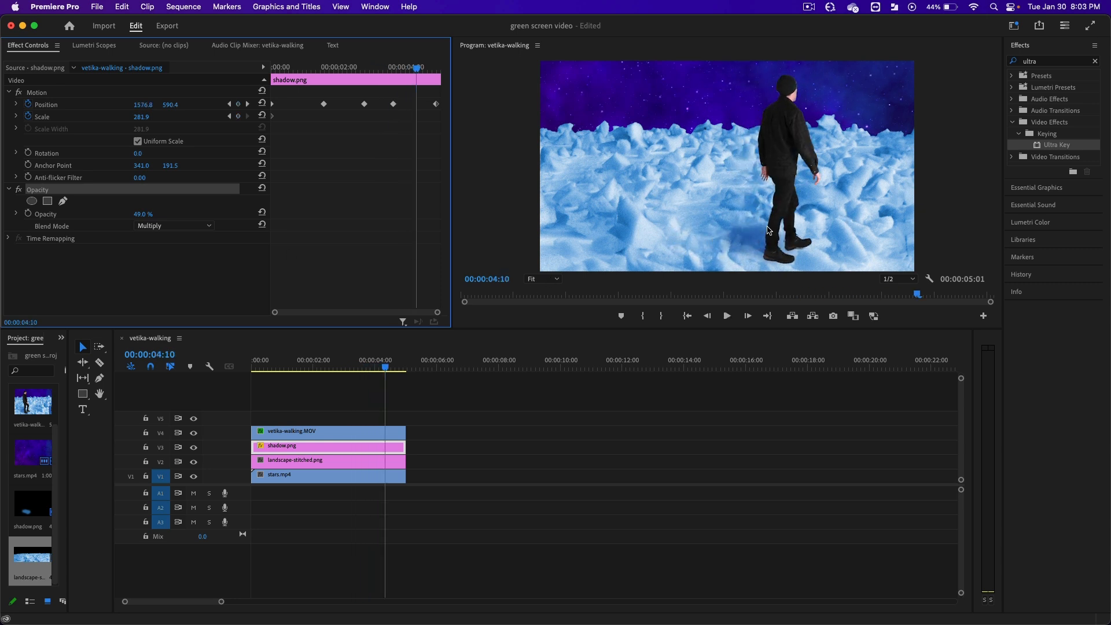
key("Home")
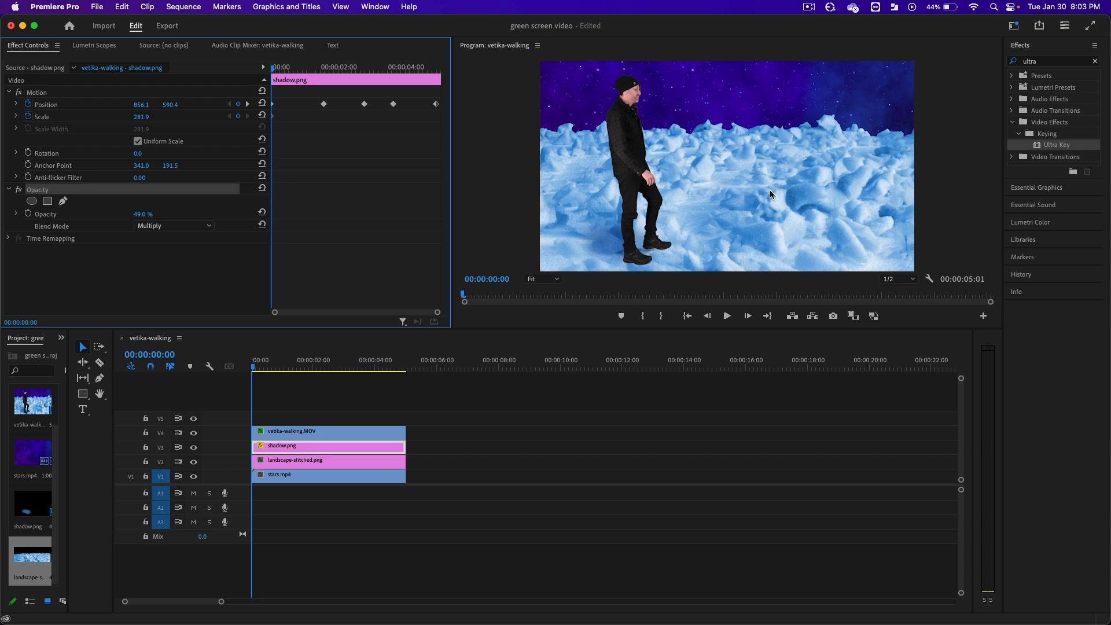
Keyframe the landscape-stitched.png position from 960 at the start to a lower X at 00:00:04:27, sliding the landscape left.
left_click(316, 460)
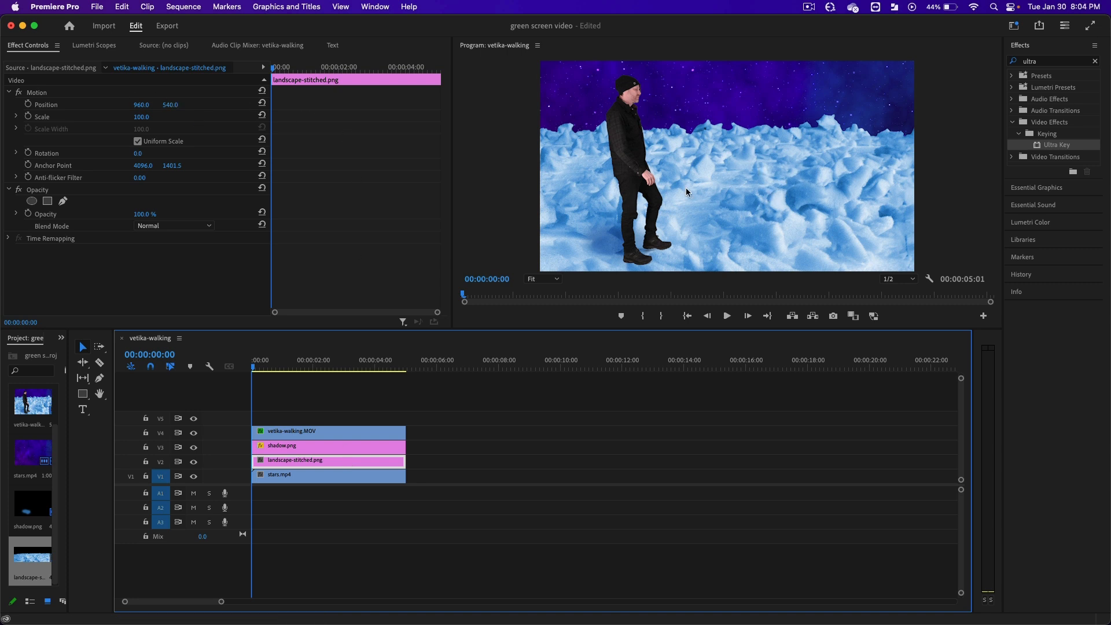
left_click(29, 105)
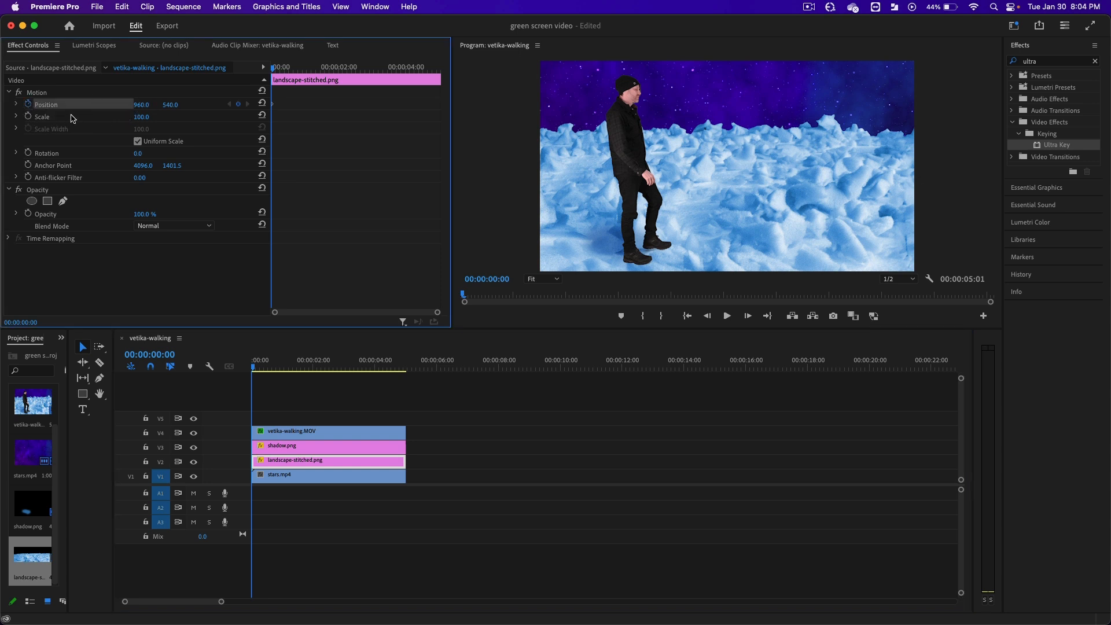
left_click_drag(274, 68, 436, 70)
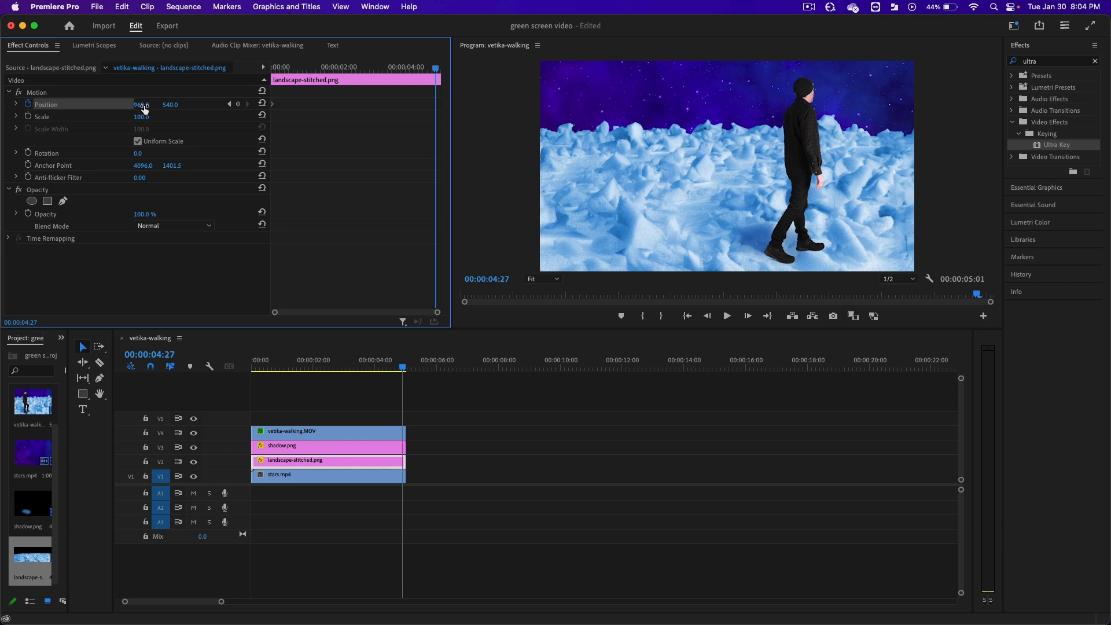
left_click_drag(141, 104, 51, 105)
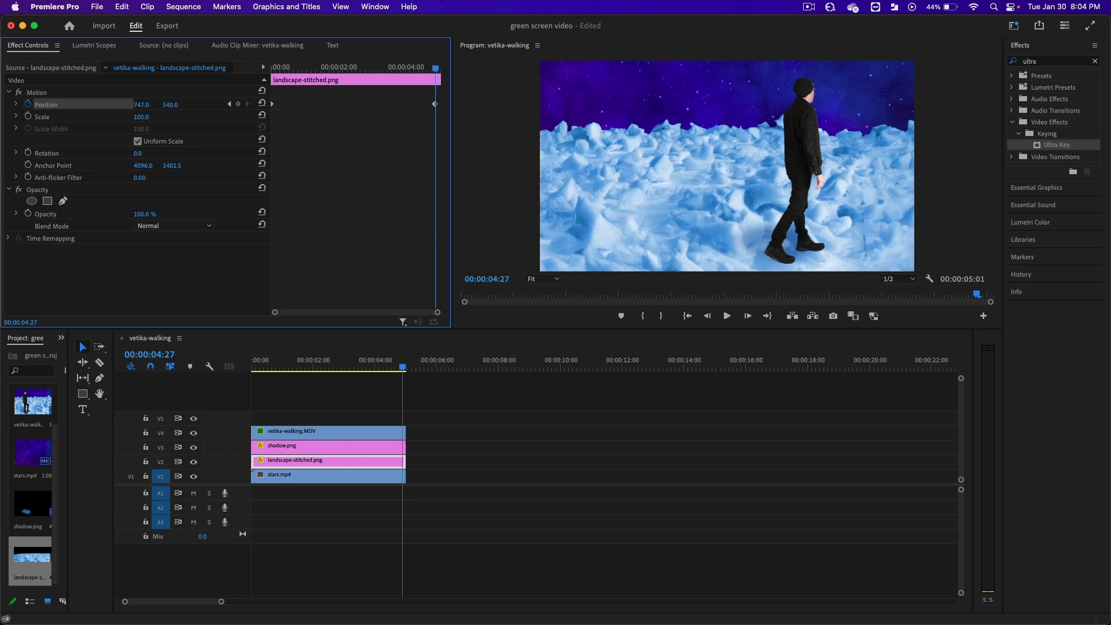
Play the sequence from the start twice to examine the landscape's movement behind the walker.
left_click_drag(435, 68, 262, 77)
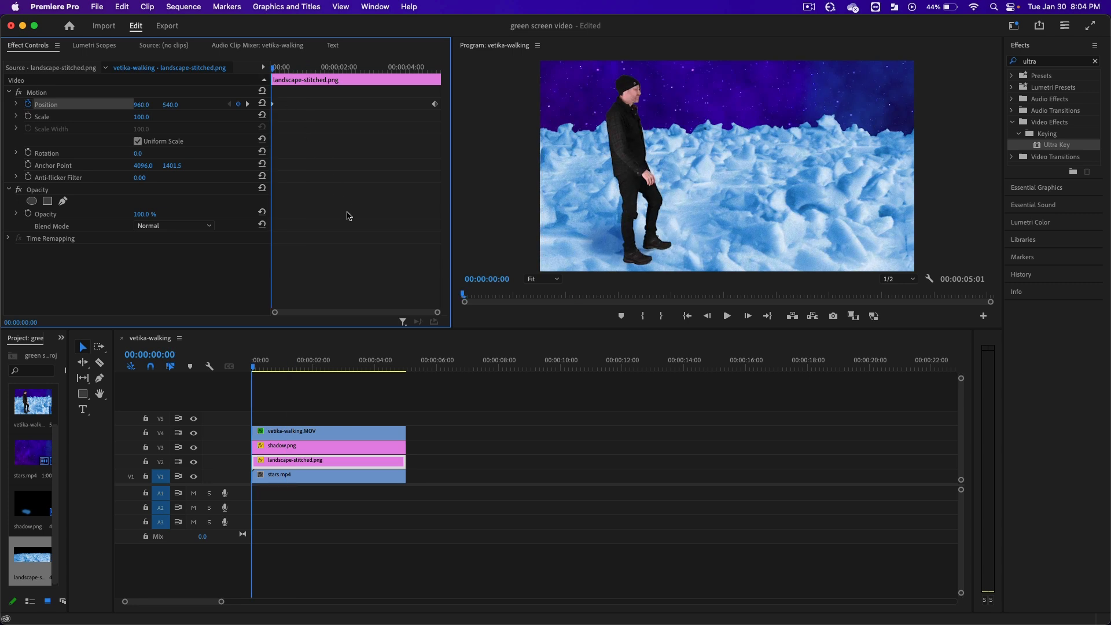
key("space")
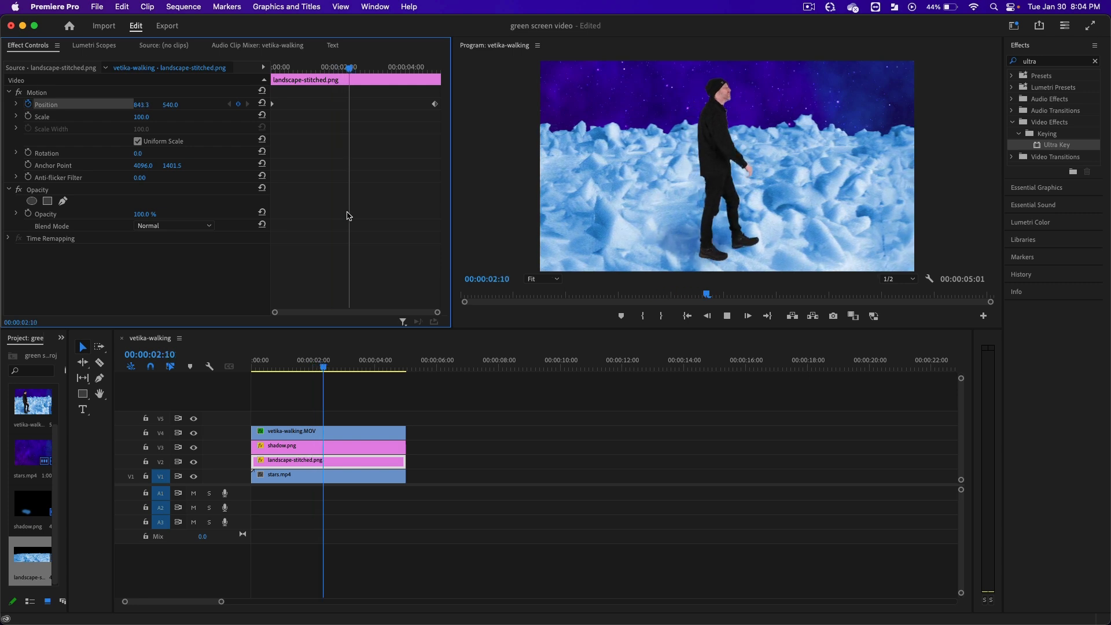
key("space")
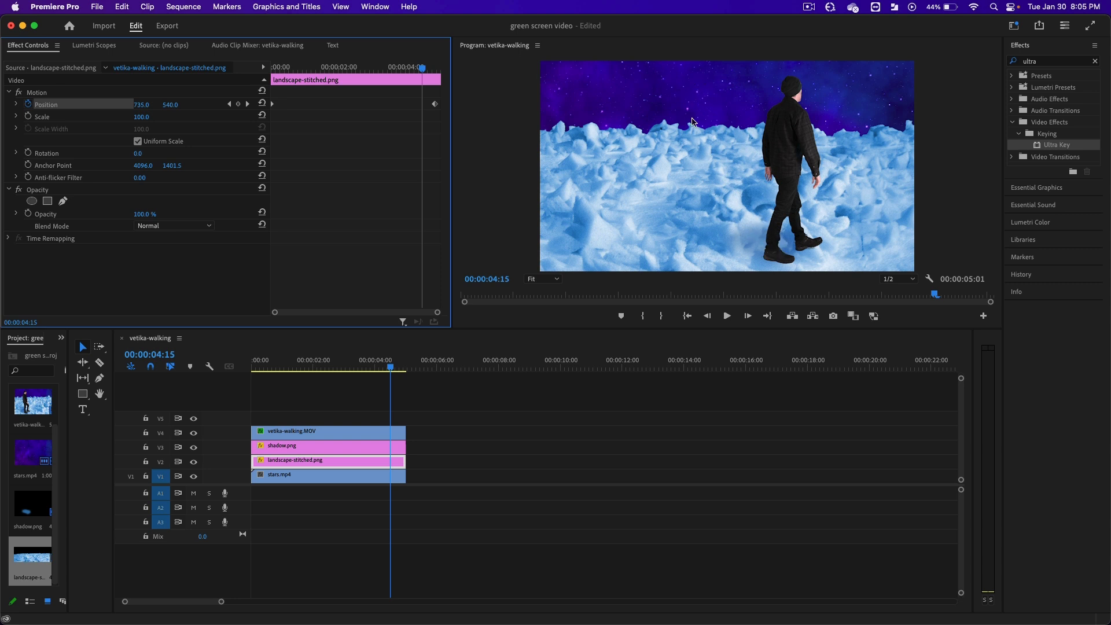
key("Home")
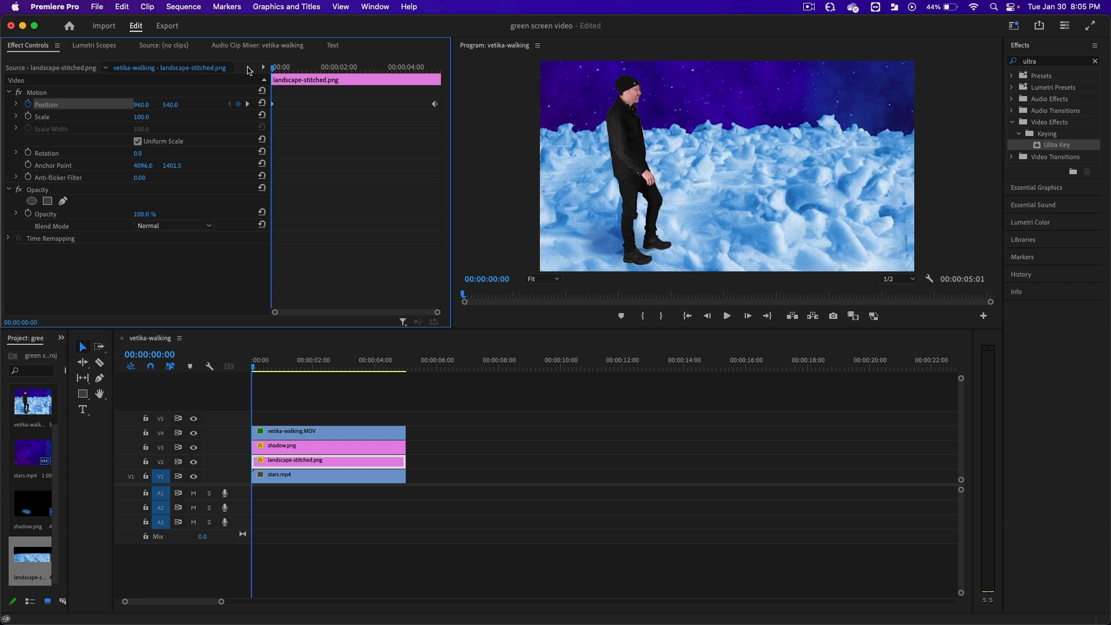
key("space")
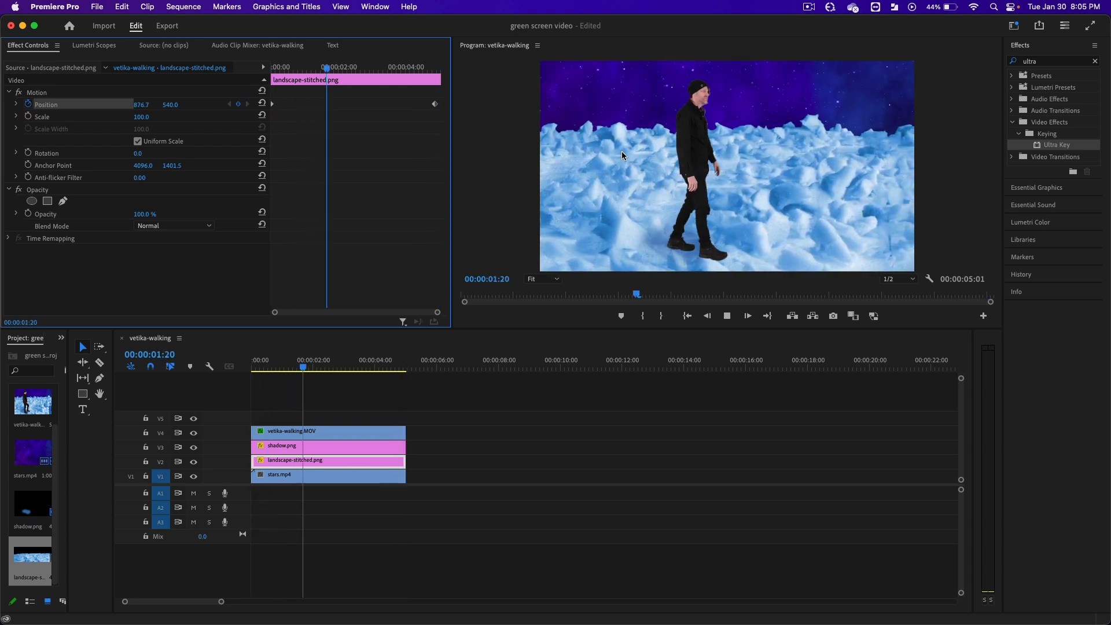
key("space")
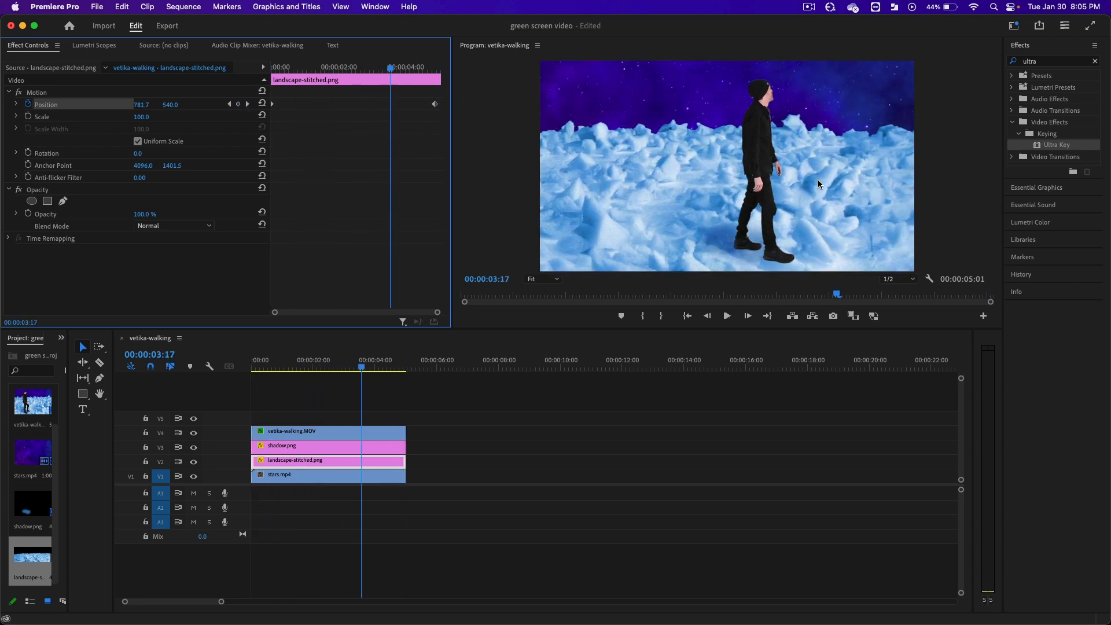